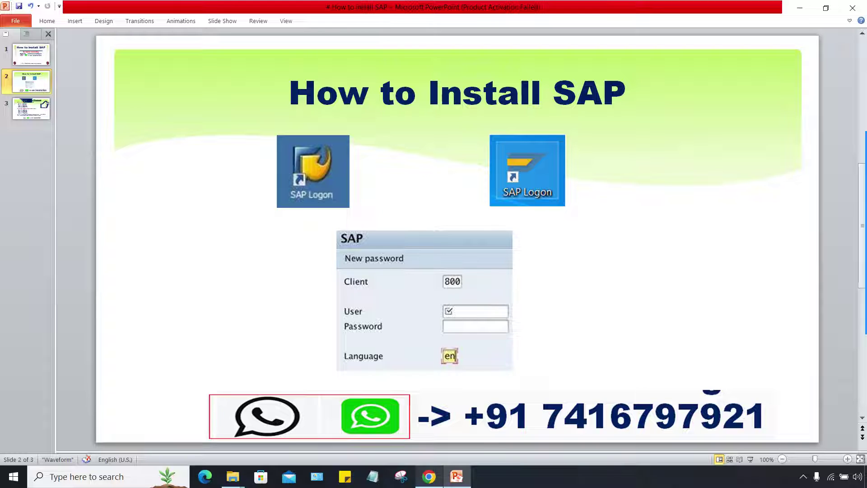
- Switch to Chrome, download SAPGUI_760.exe from the Google Drive link in the installation email despite the scan warning, and save it to the Desktop
mouse_move(430, 477)
left_click(429, 429)
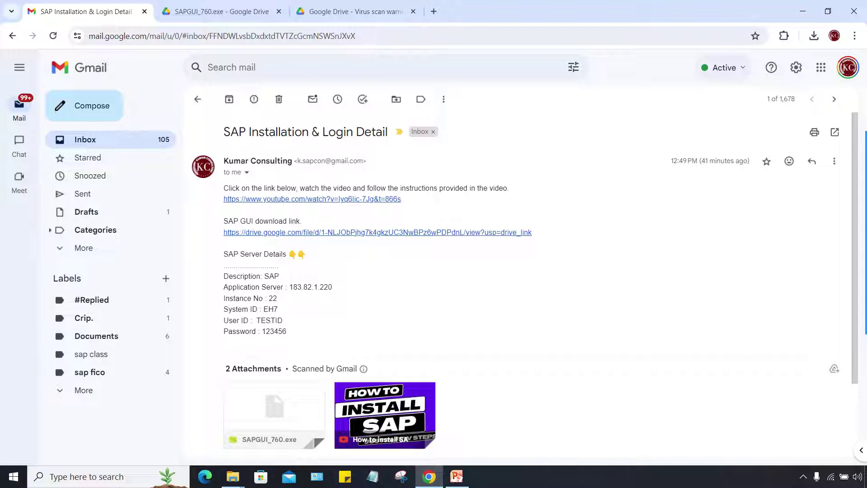
left_click(312, 198)
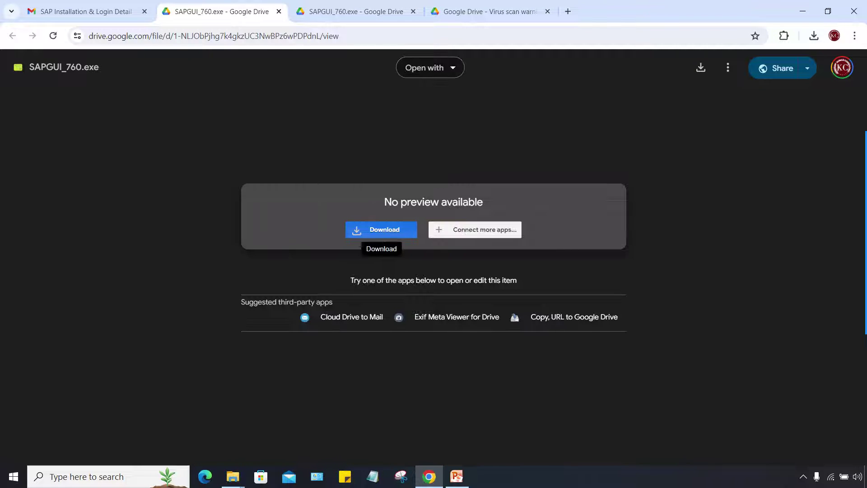
left_click(382, 230)
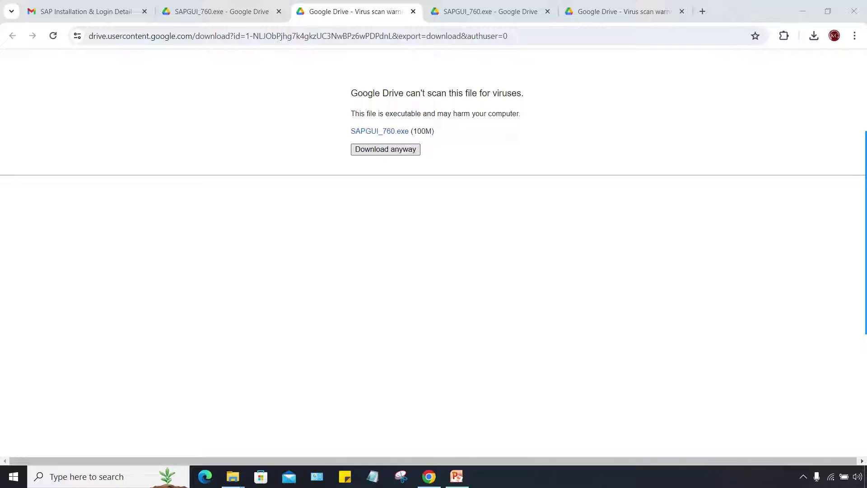
left_click(386, 150)
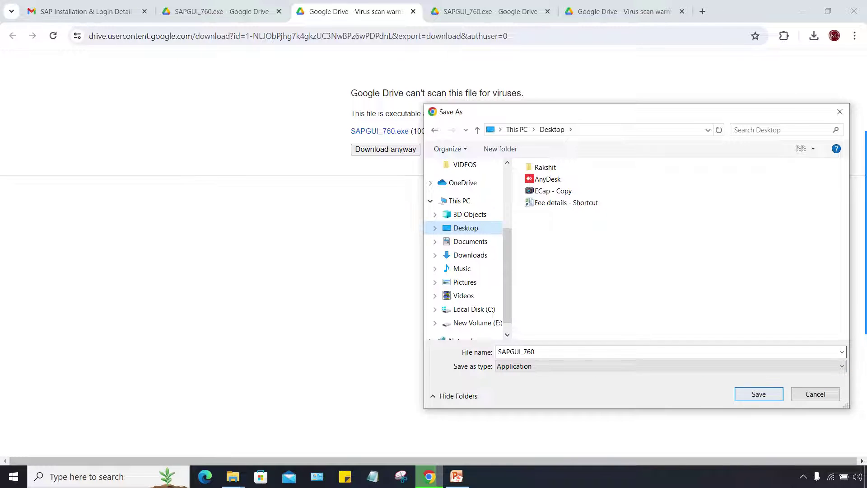
key("Return")
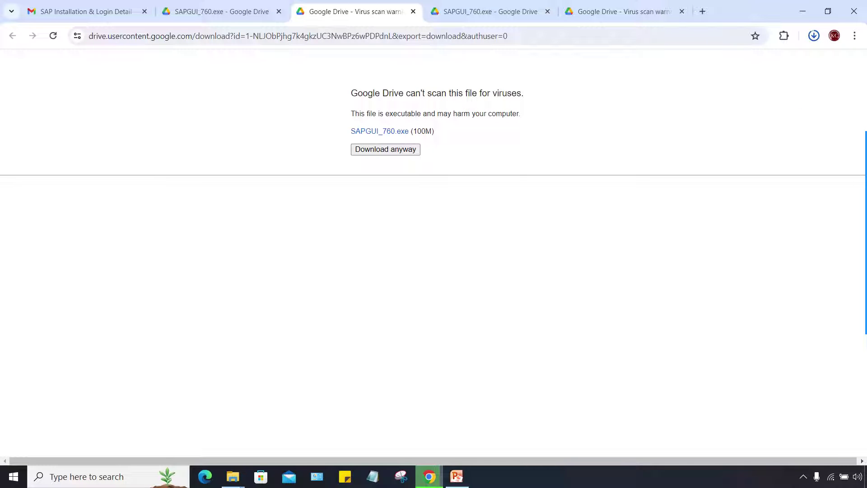
left_click(814, 36)
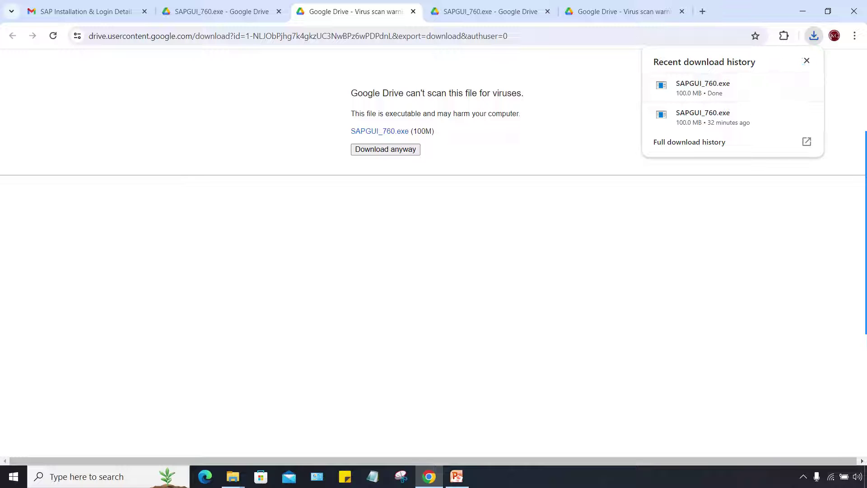
- Launch the SAPGUI_760 installer from the desktop, allowing it to run past the Windows SmartScreen block
key("super+d")
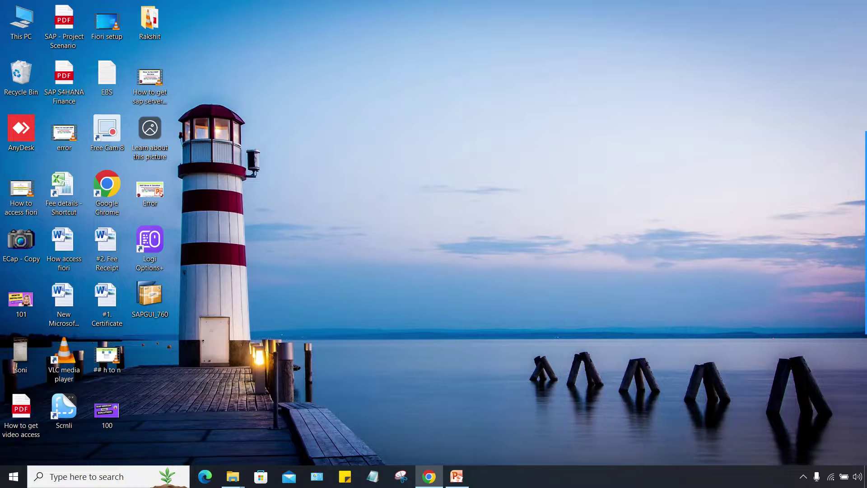
left_click_drag(149, 296, 492, 128)
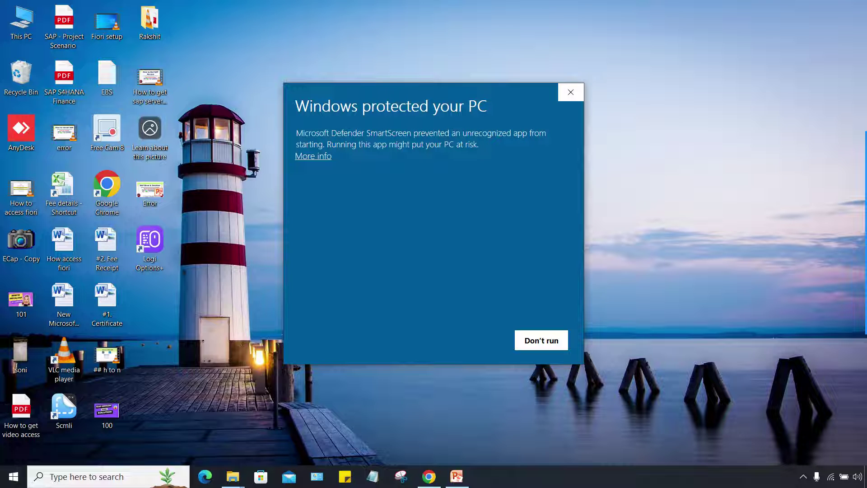
left_click(313, 156)
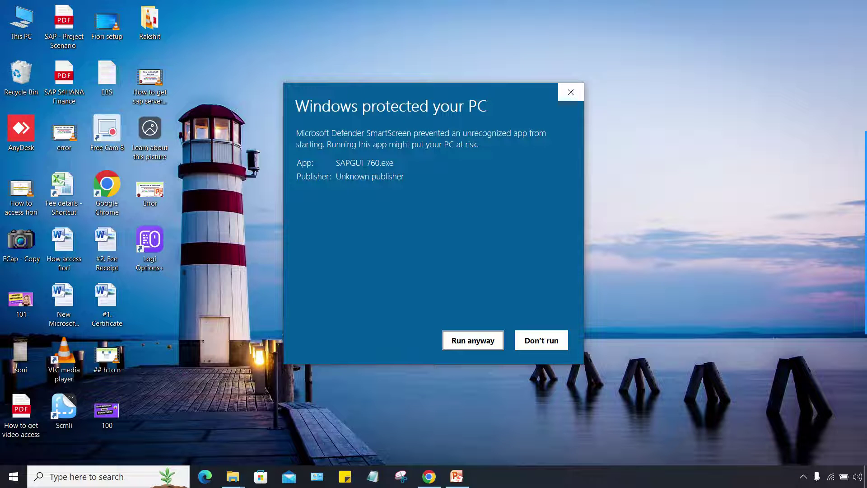
left_click(473, 340)
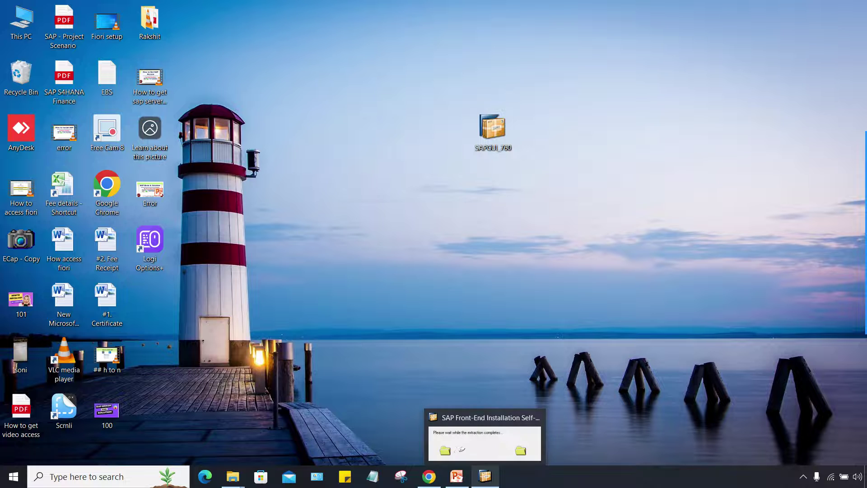
left_click(484, 476)
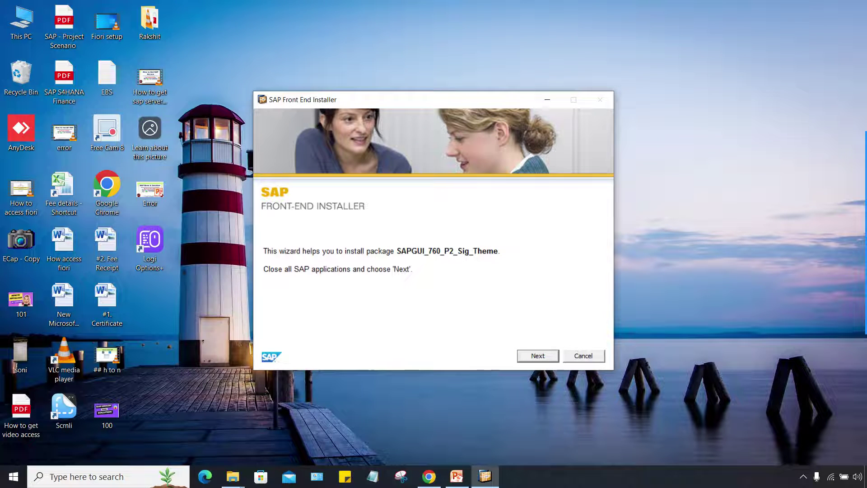
- Install the SAPGUI_760_P2_Sig_Theme package with the SAP Front End Installer and close the installer
key("Return")
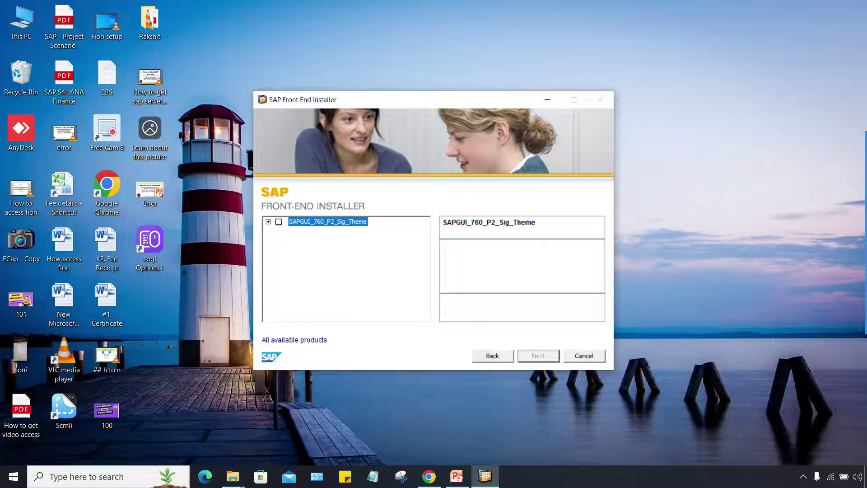
key("space")
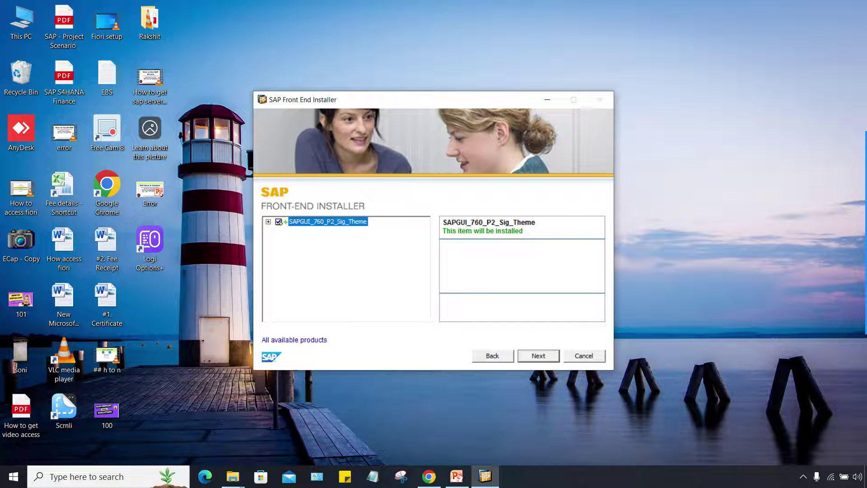
key("space")
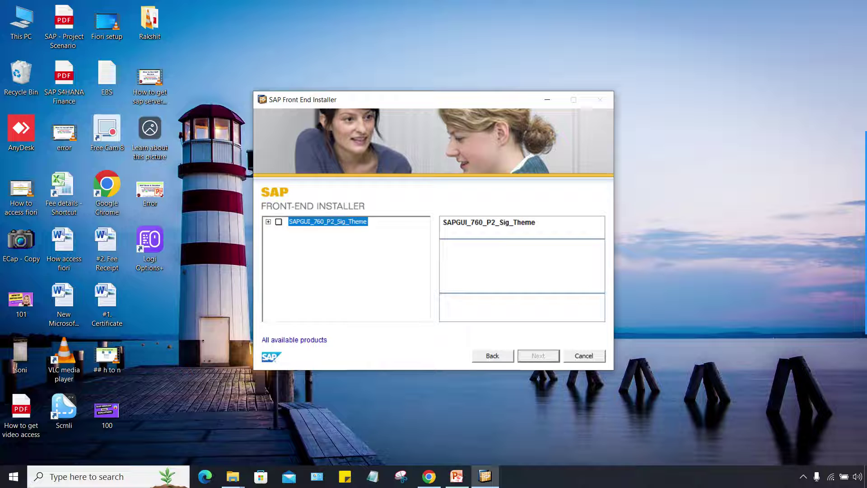
key("space")
key("Return")
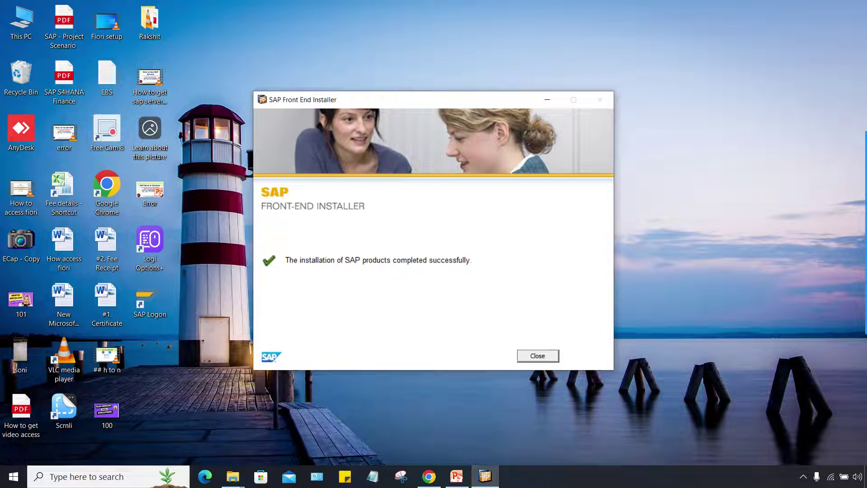
key("Return")
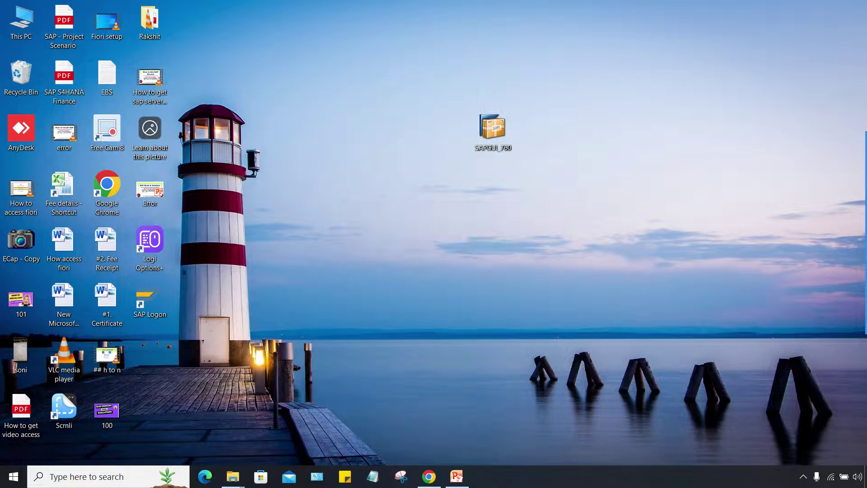
- Move the SAP Logon shortcut to an open area of the desktop and send the SAPGUI_760 installer to the Recycle Bin
left_click_drag(149, 301, 662, 134)
left_click(487, 135)
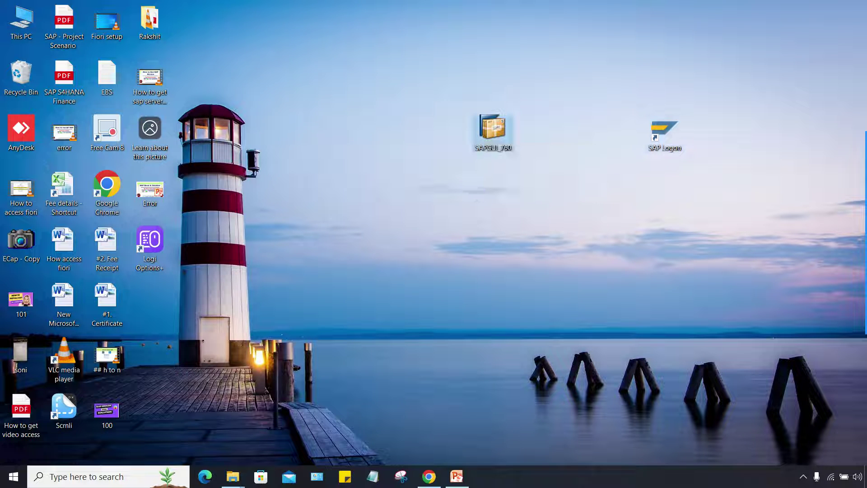
left_click_drag(492, 131, 20, 77)
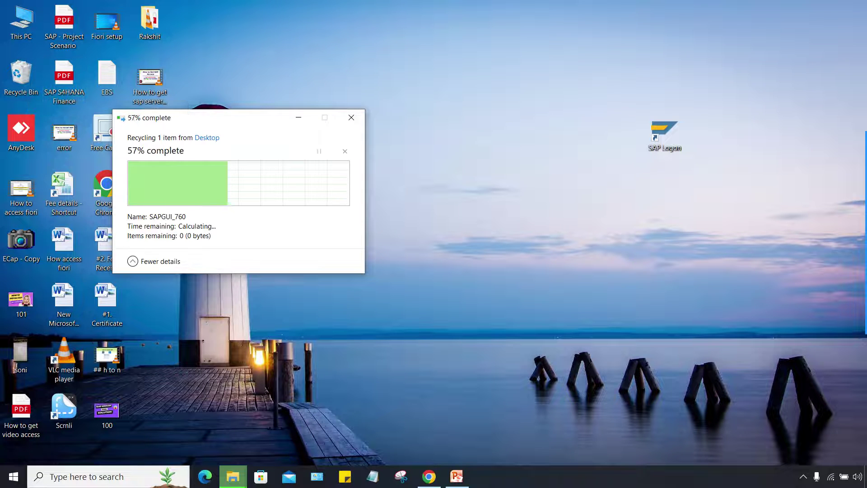
left_click_drag(665, 131, 450, 83)
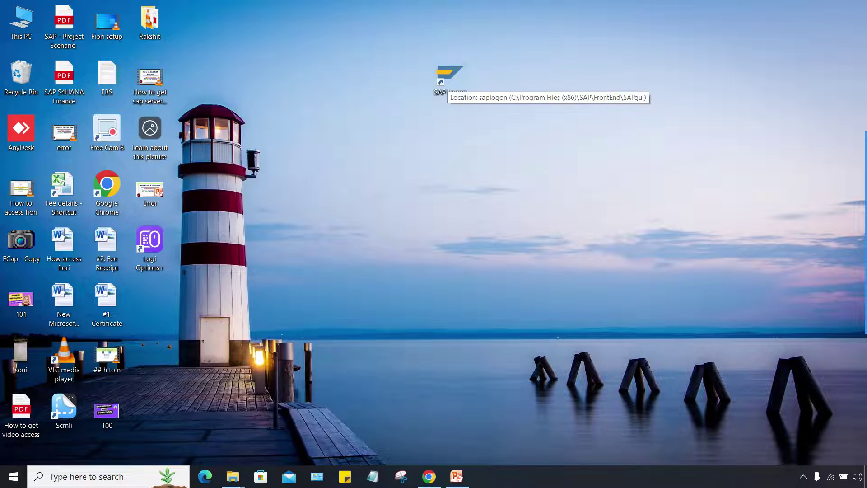
- Open SAP Logon and delete the existing connection entry named SAP
left_click(451, 79)
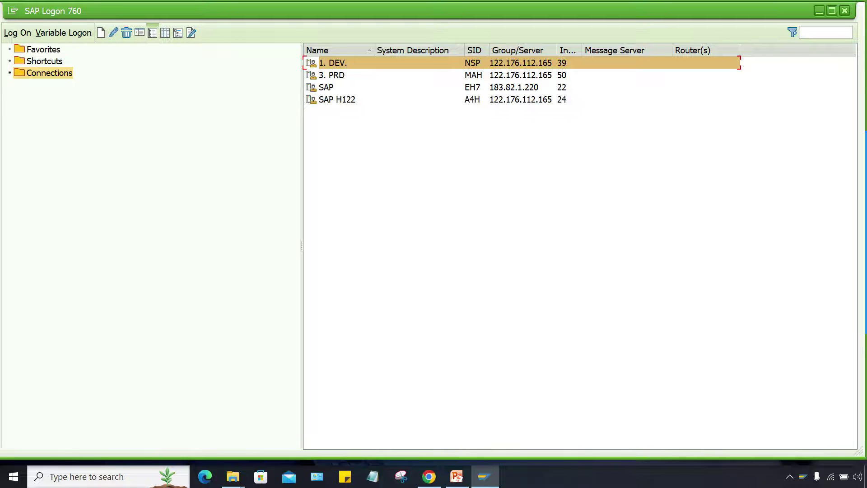
left_click(326, 87)
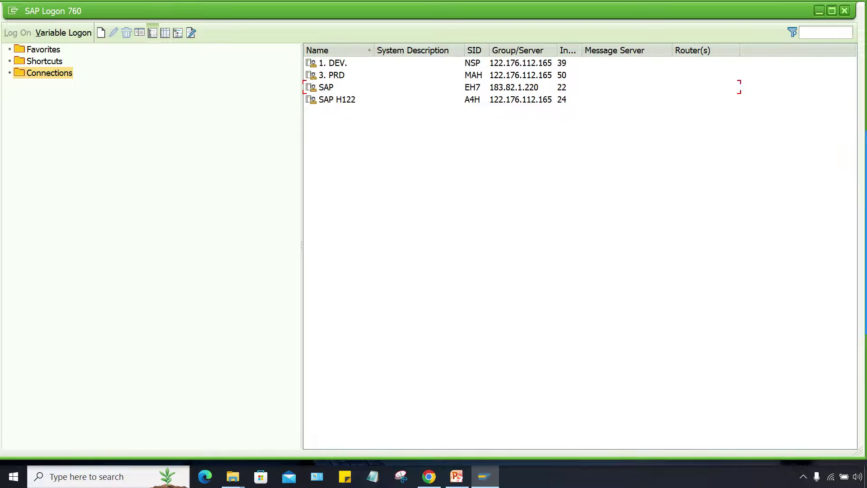
left_click(326, 87)
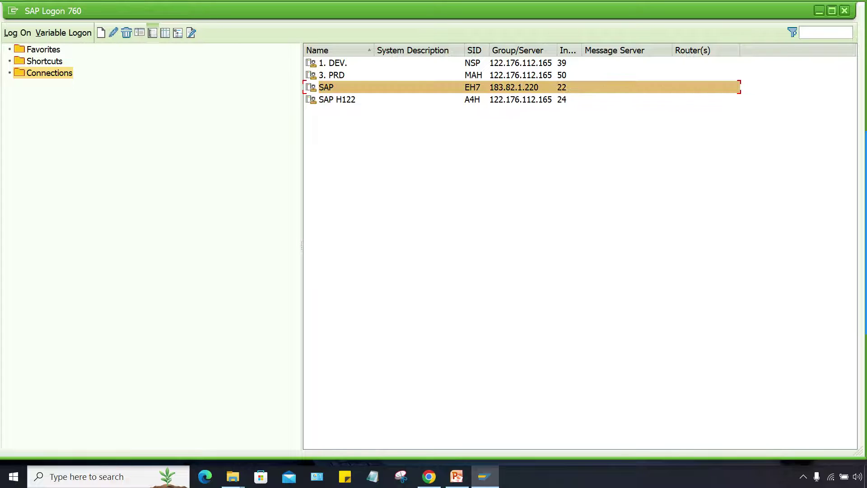
left_click(126, 33)
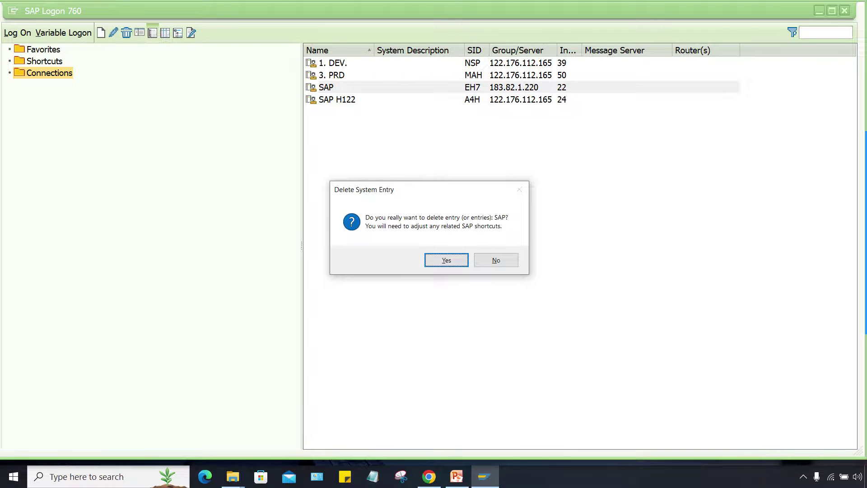
key("Return")
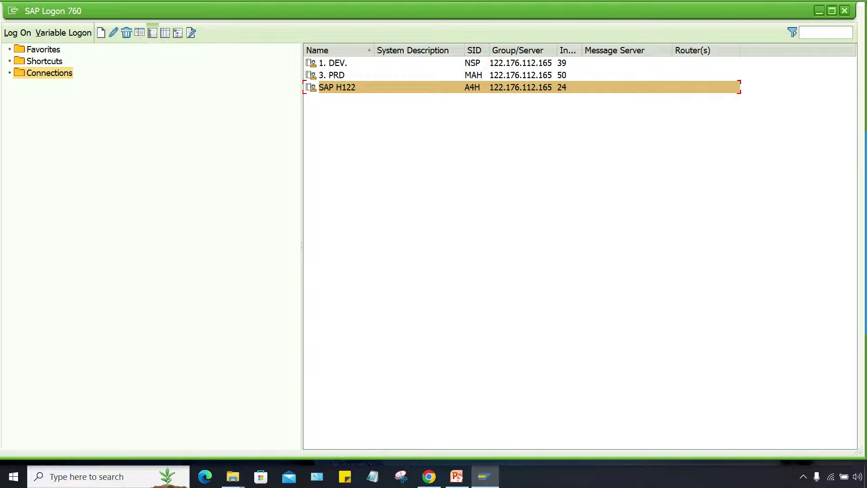
- Create a new user-specified system entry under Connections and enter SAP as its description
left_click(43, 73)
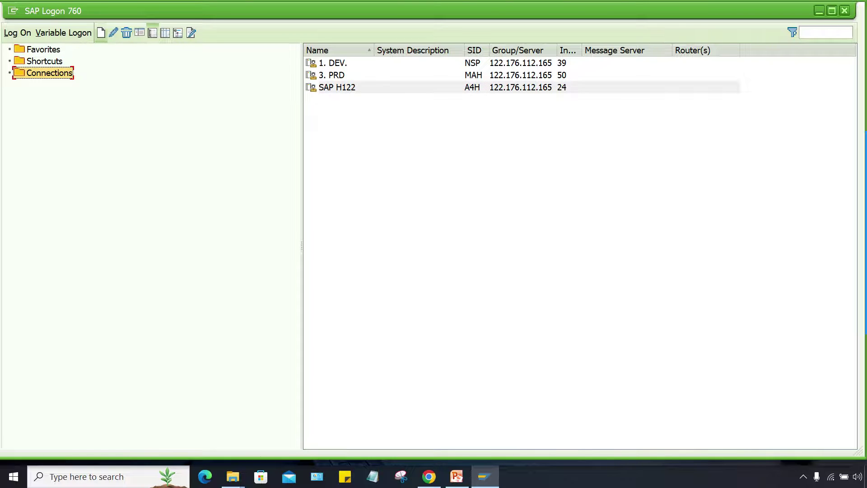
left_click(100, 33)
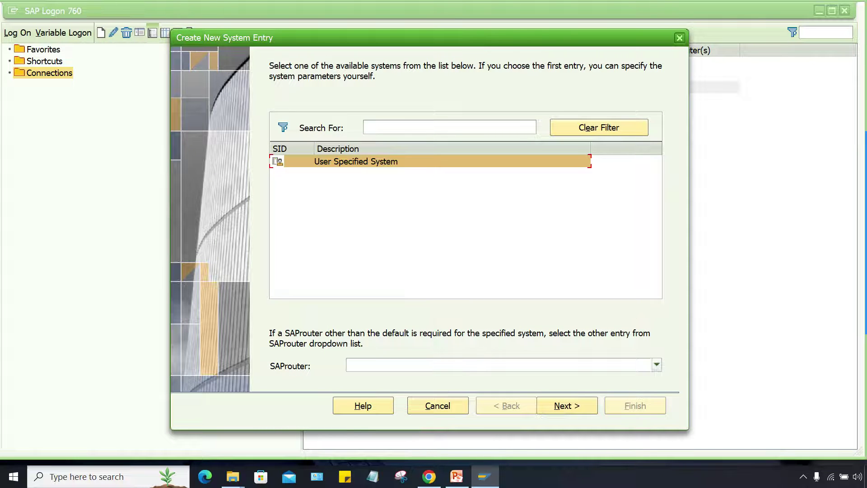
left_click(567, 406)
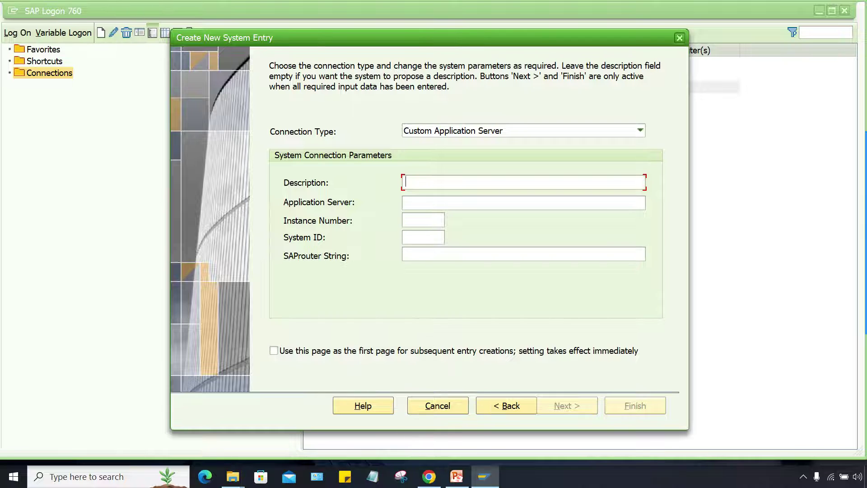
key("Caps_Lock")
type("s")
key("Caps_Lock")
key("BackSpace")
type("S")
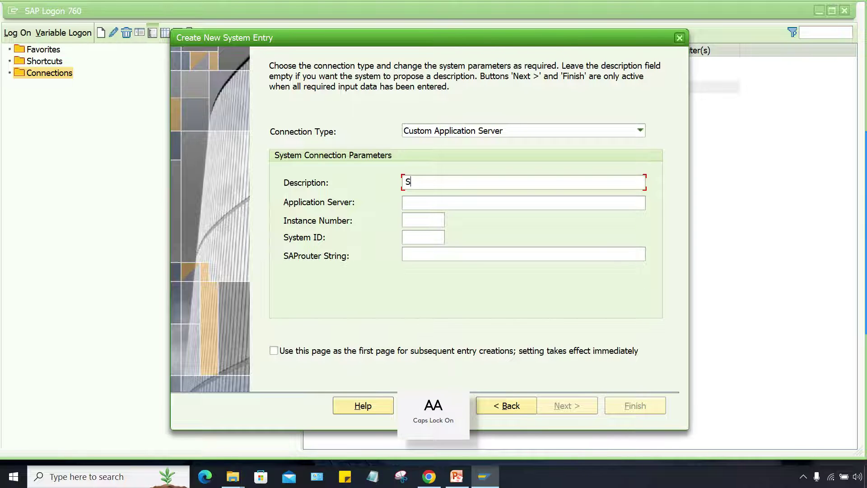
type("AP")
key("Tab")
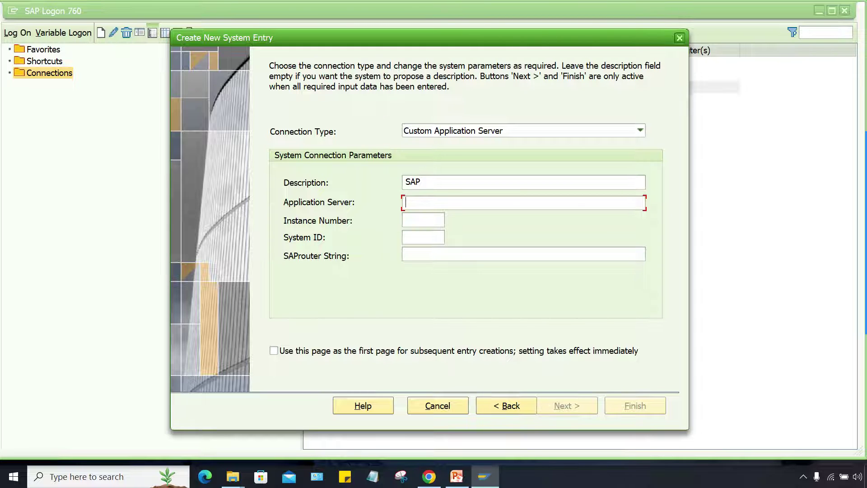
- Copy the application server address 183.82.1.220 from the installation email into the new entry's Application Server field
left_click(428, 477)
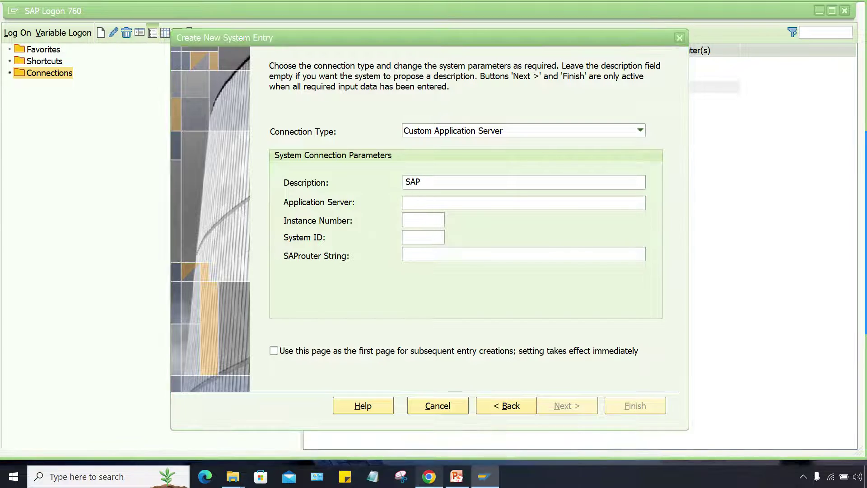
left_click(86, 12)
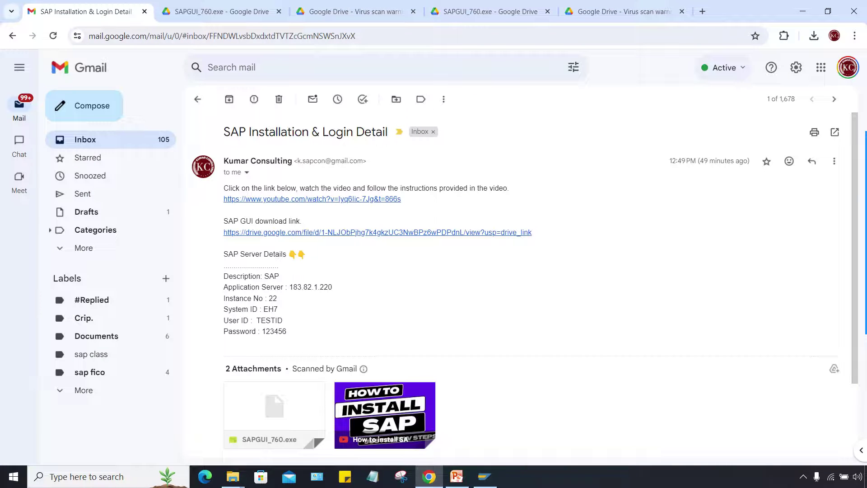
left_click_drag(333, 287, 289, 287)
key("ctrl+c")
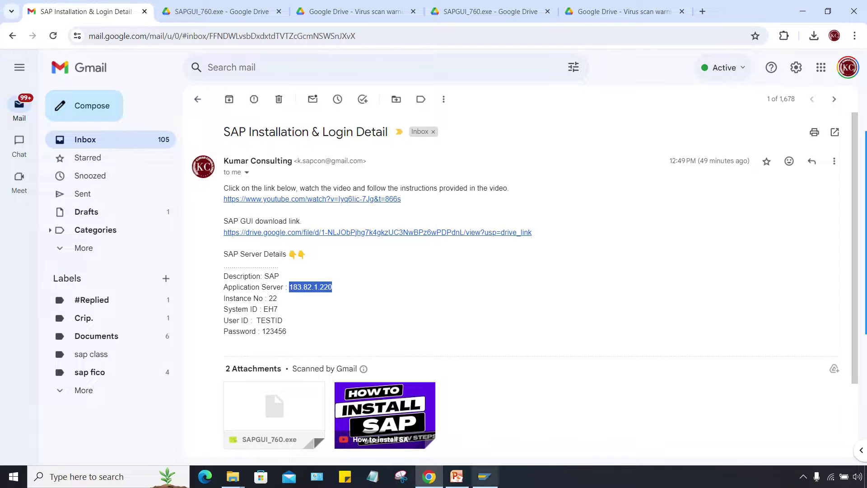
left_click(484, 477)
key("ctrl+v")
key("Tab")
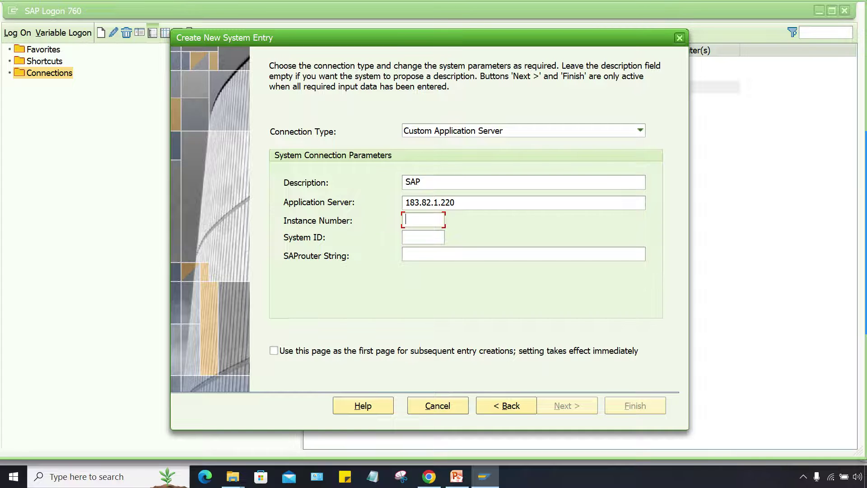
- Set the instance number to 22 and the system ID to EH7, and advance to the language and encoding settings
type("22")
key("Tab")
type("EH7")
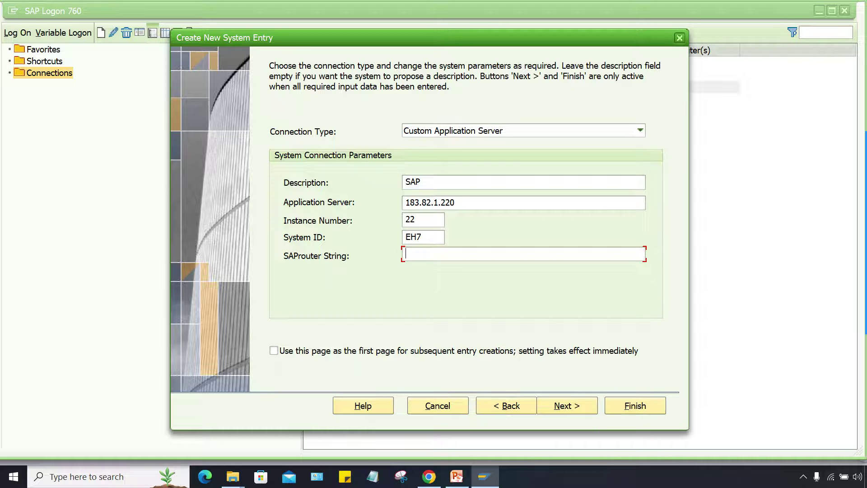
key("Return")
key("Return")
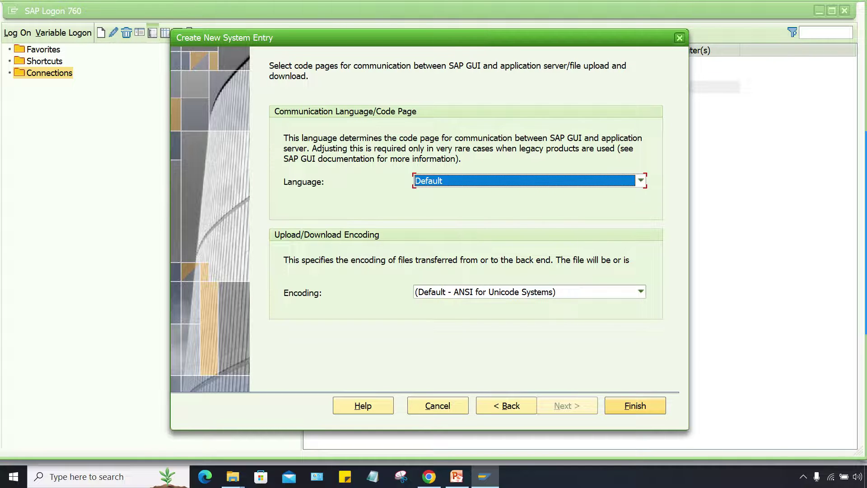
- Finish creating the system entry with the default language and encoding, and open the logon screen of the new SAP connection
left_click(635, 405)
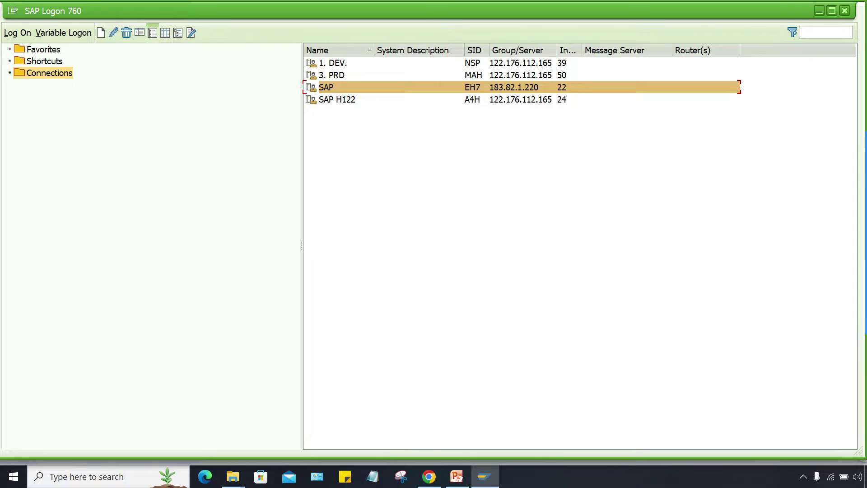
key("Return")
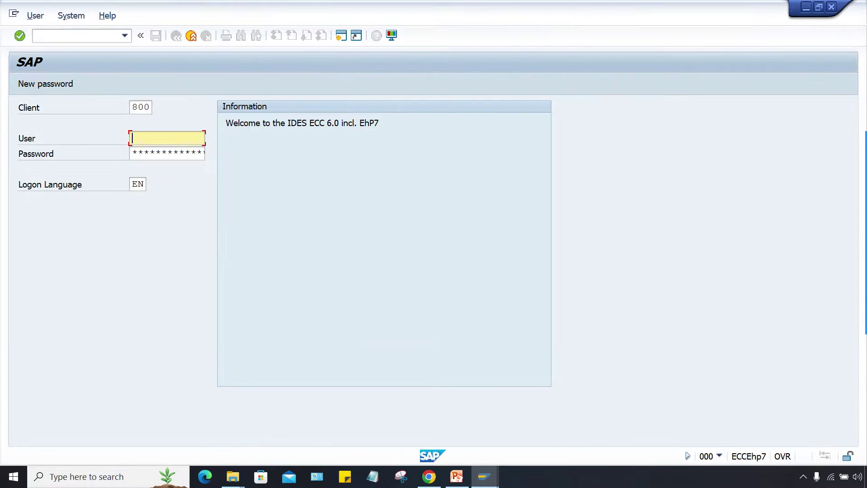
- Log on to client 800 as user TESTID with the account password
type("T")
key("Down")
key("Tab")
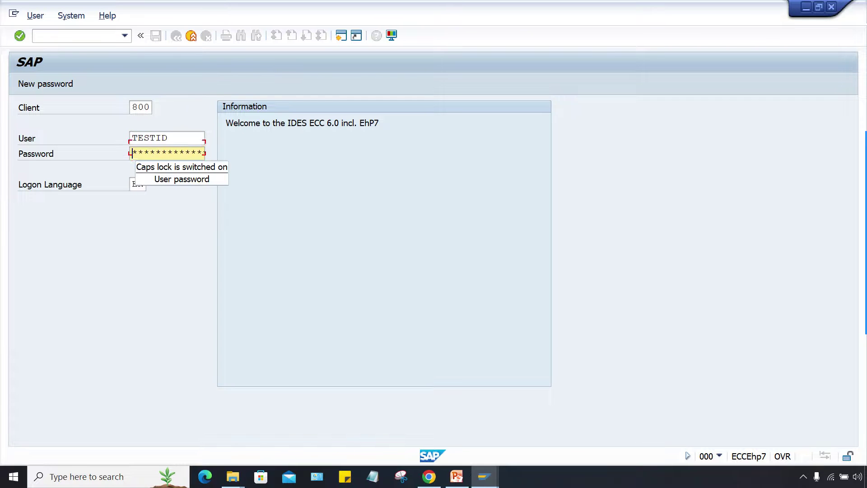
type("****")
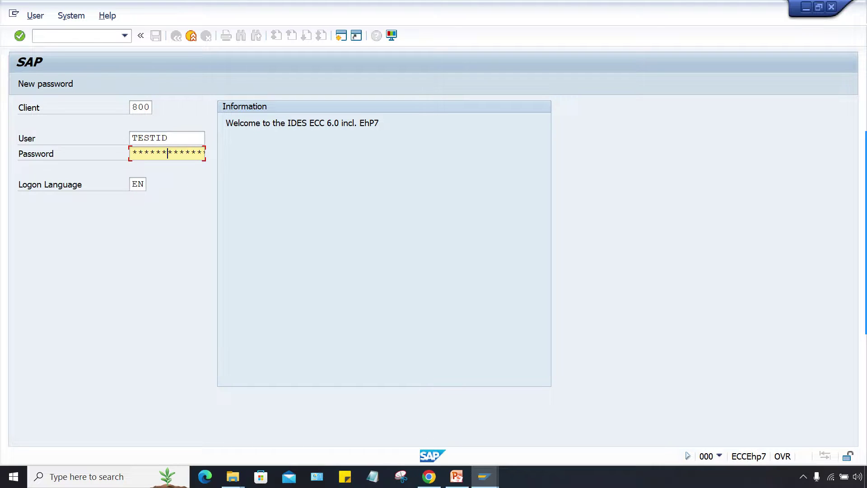
key("Return")
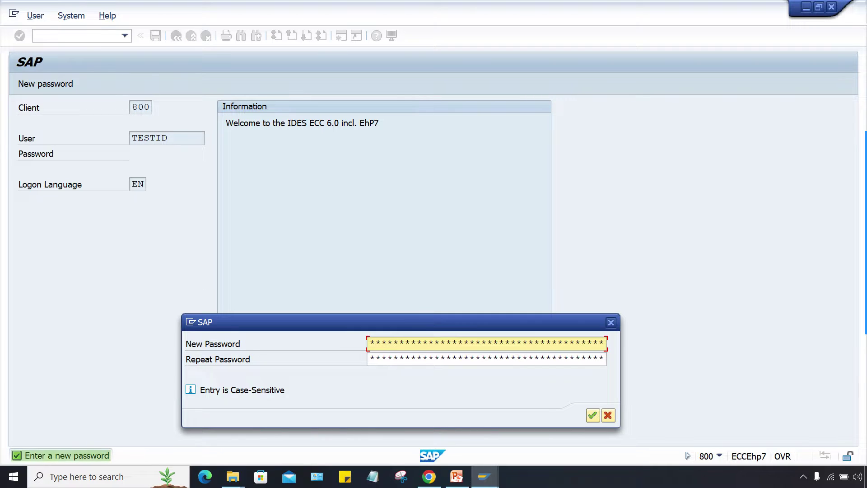
- Try to set a new account password in the New Password and Repeat Password fields
left_click_drag(324, 325, 326, 170)
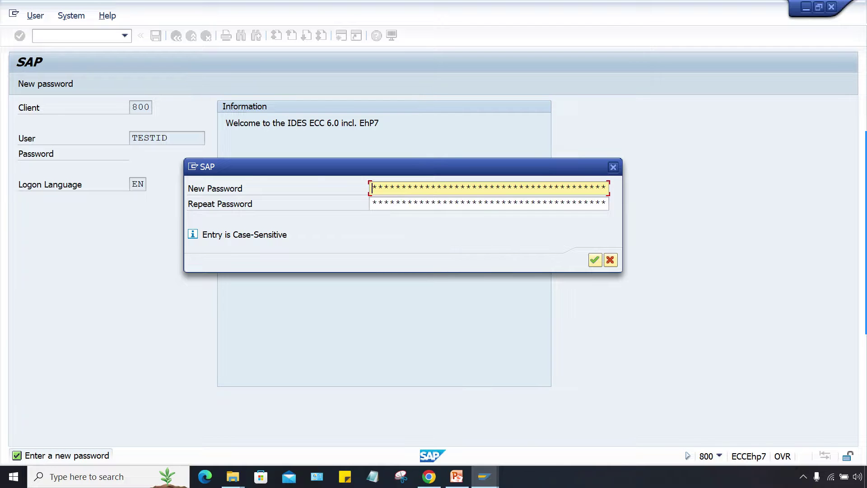
key("Tab")
type("***")
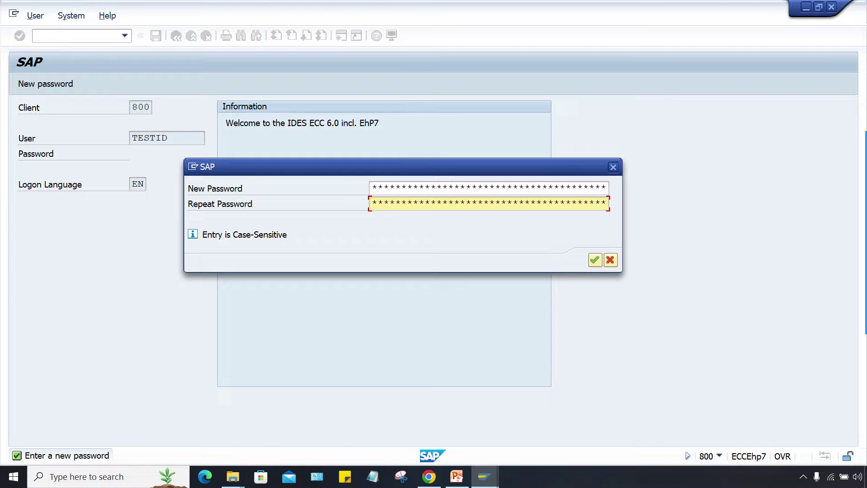
key("Return")
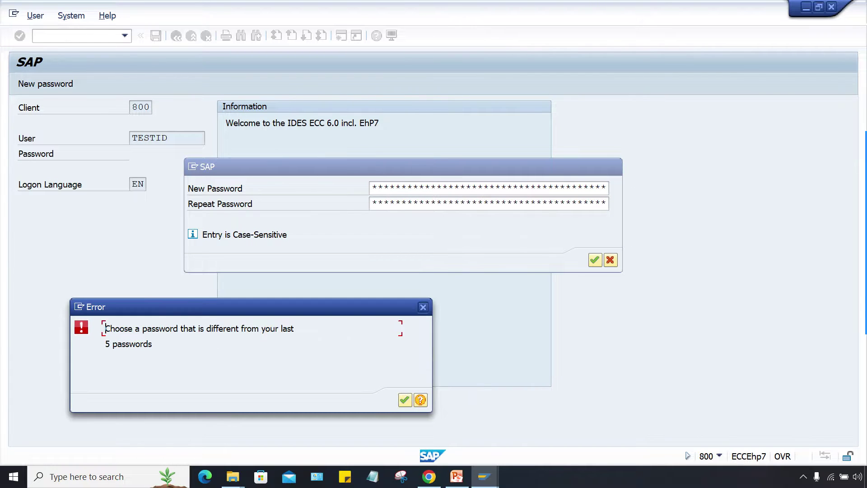
key("Return")
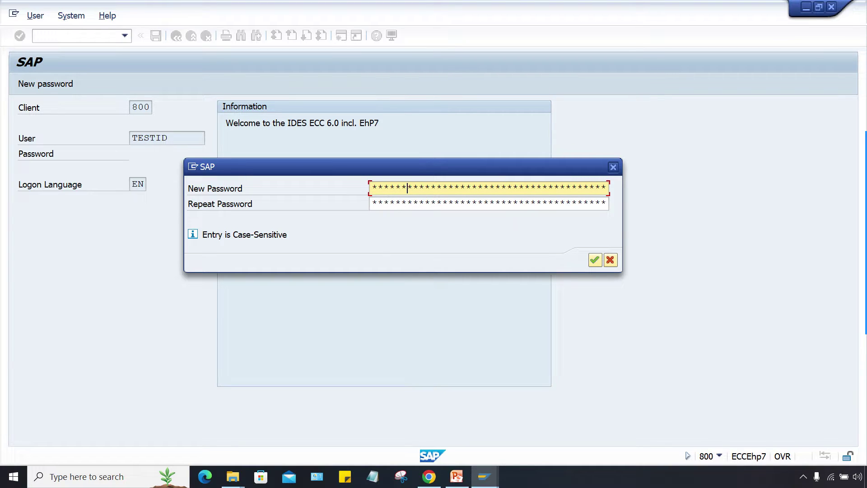
- Enter and repeat a new account password that differs from the last five, and complete the logon
key("Tab")
type("*****")
key("Return")
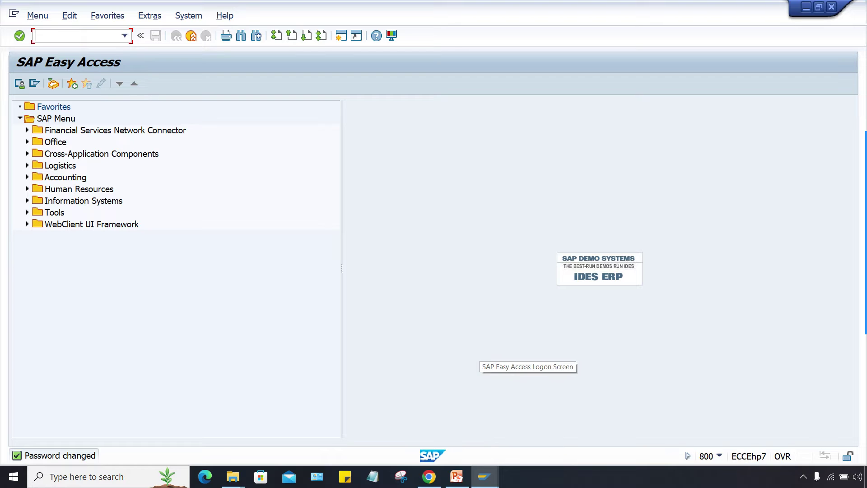
- Switch to the How to Install SAP presentation in PowerPoint
left_click(457, 476)
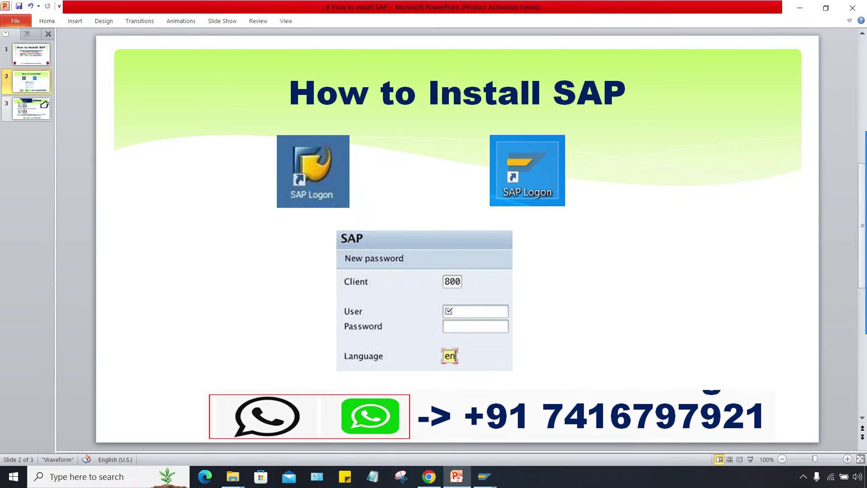